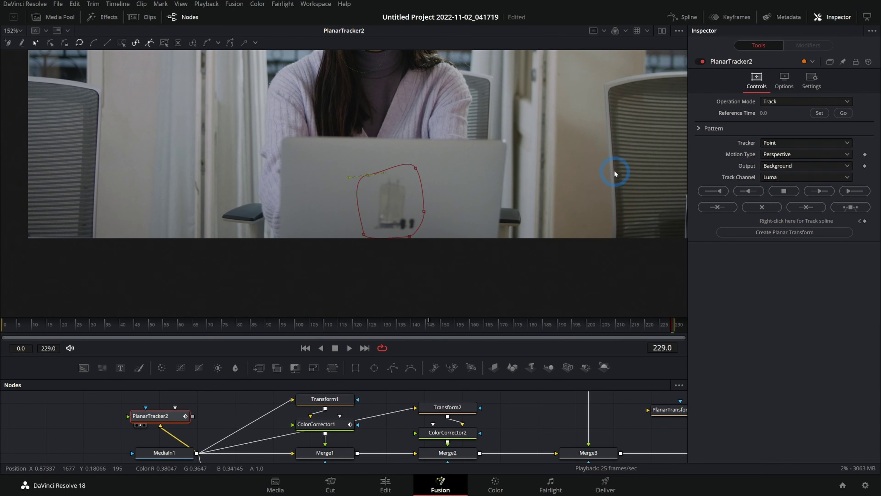
Track translation, rotation and scale with frame 229 as reference, then create PlanarTransform1_1.
click(794, 155)
click(787, 131)
click(819, 113)
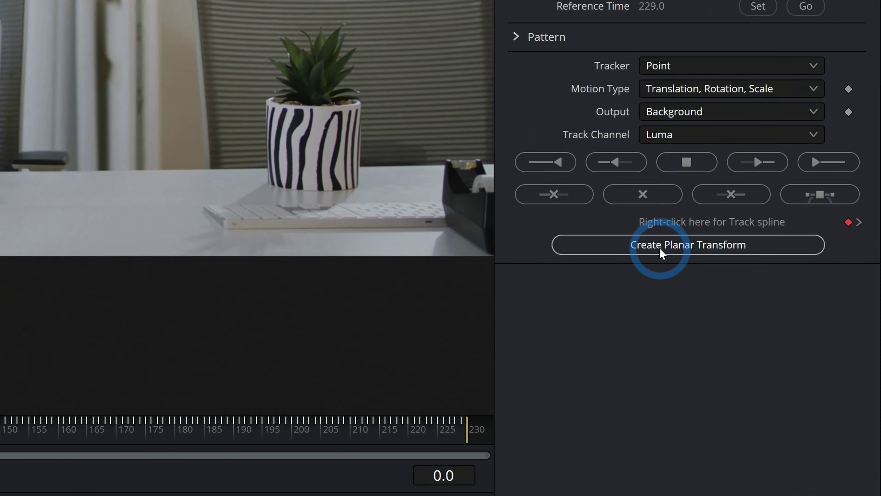
click(659, 246)
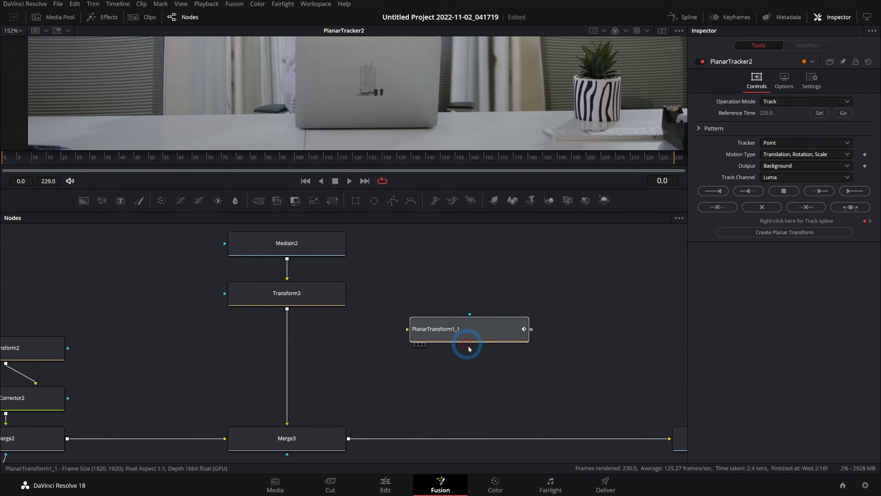
Place PlanarTransform1_1 and nudge the DREAM CRUSHER logo slightly left via Transform3.
click(457, 335)
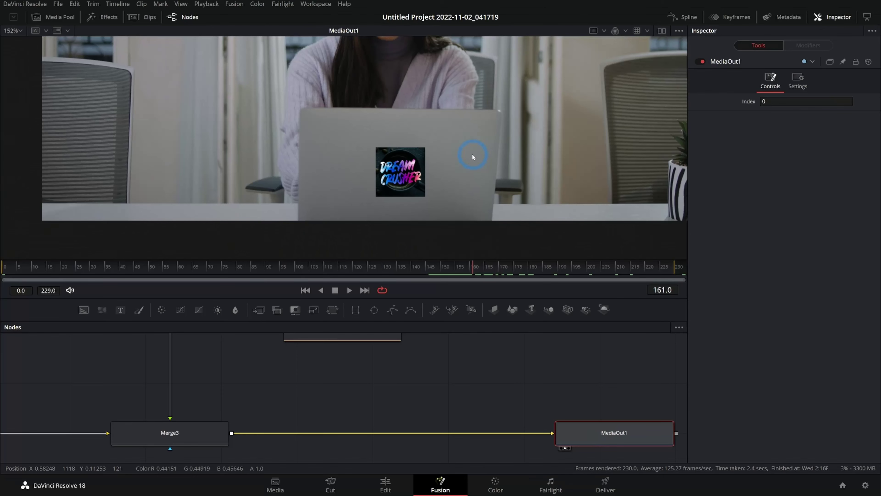
drag(253, 366, 287, 454)
click(258, 366)
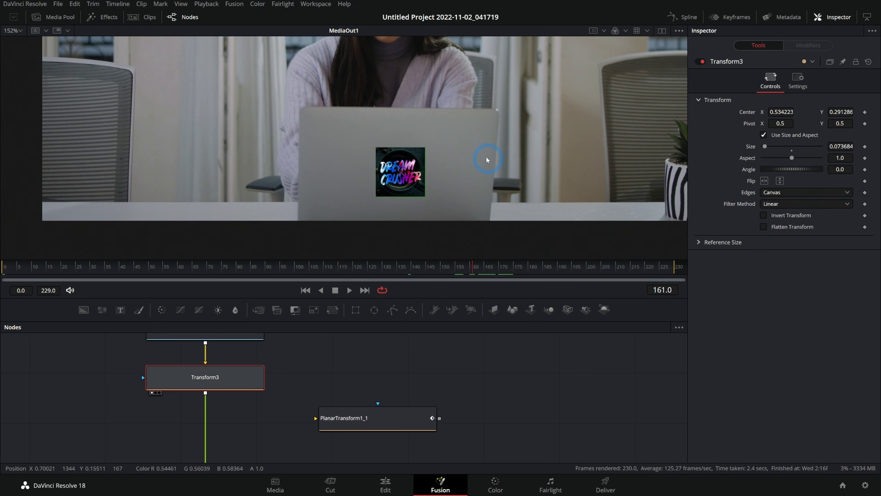
drag(401, 172, 396, 177)
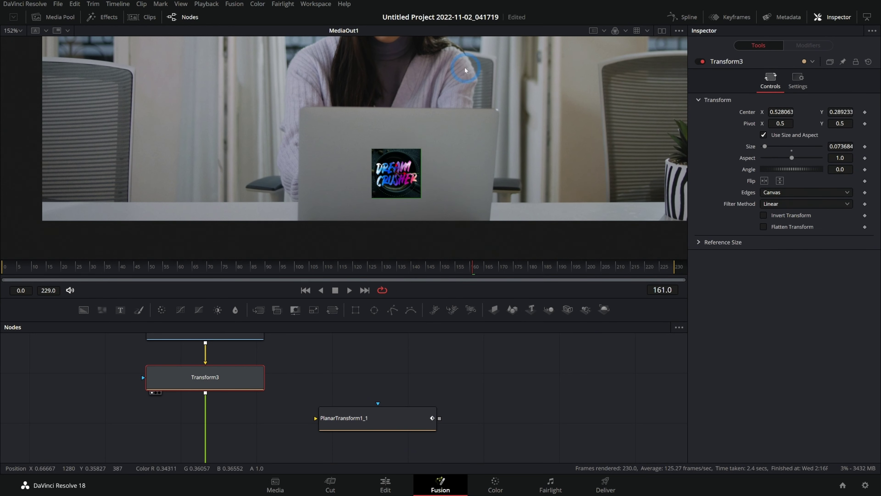
Drop PlanarTransform1_1 onto the link feeding Merge3.
drag(505, 404, 585, 340)
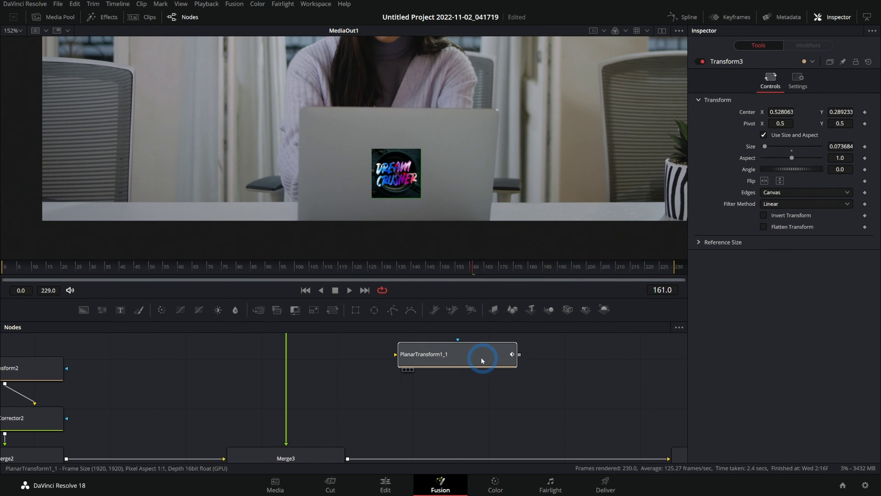
drag(474, 361, 288, 393)
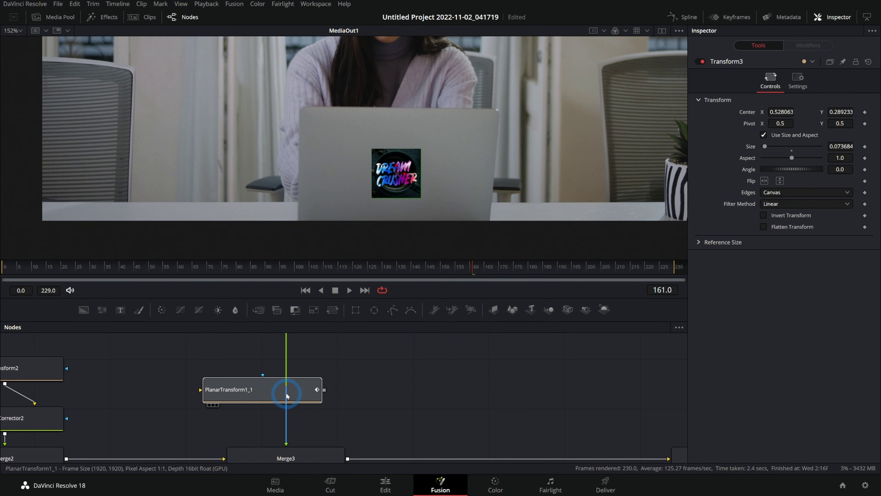
click(303, 393)
Line PlanarTransform1_1 up directly under Transform3 in the node graph.
drag(375, 370, 330, 383)
scroll(333, 377, down, 3)
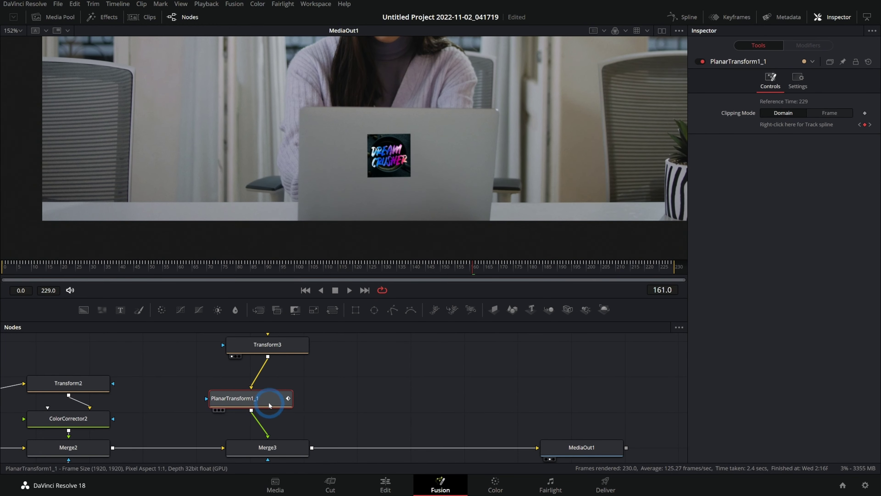
drag(271, 406, 300, 411)
click(293, 348)
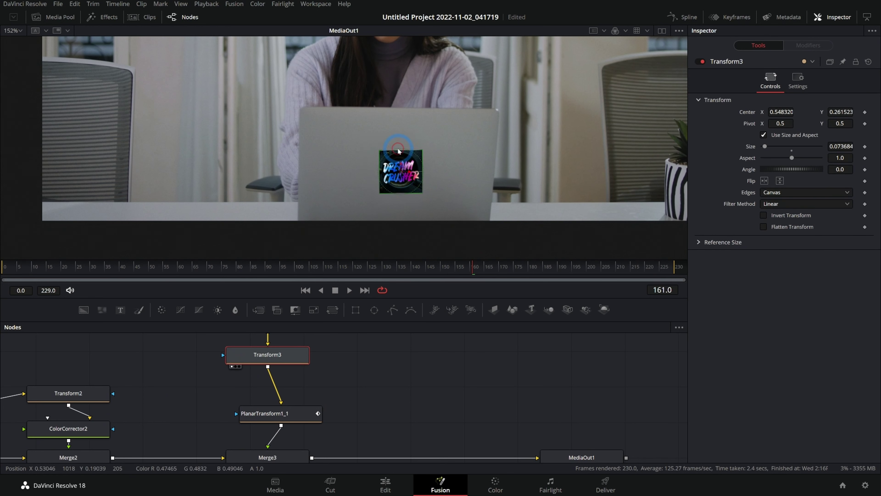
drag(312, 413, 299, 409)
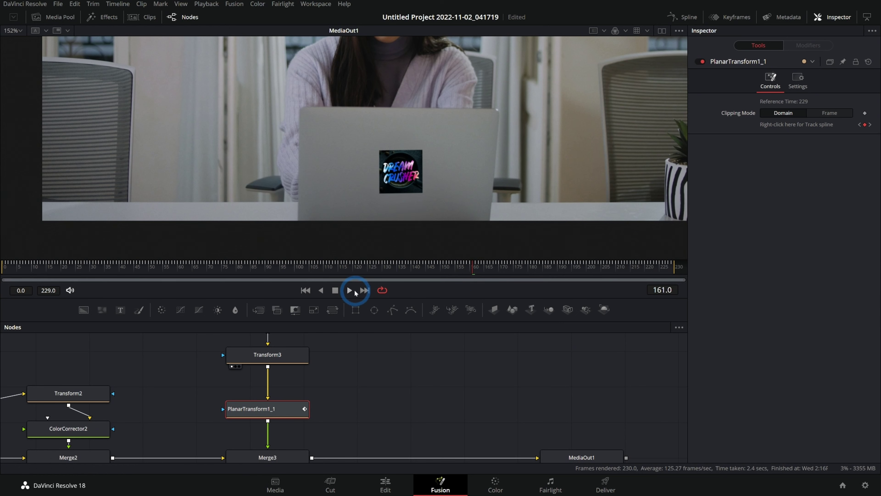
Play the clip and scrub back from frame 148 to check the logo tracking.
click(350, 293)
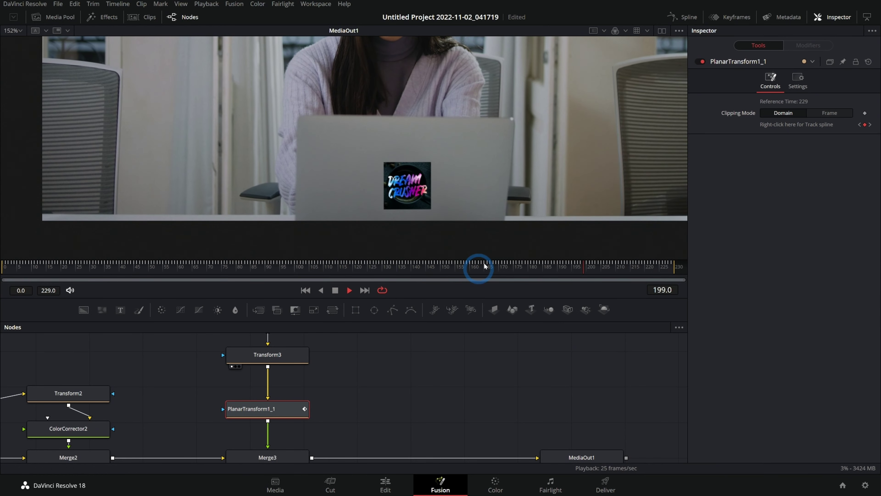
scroll(494, 216, up, 2)
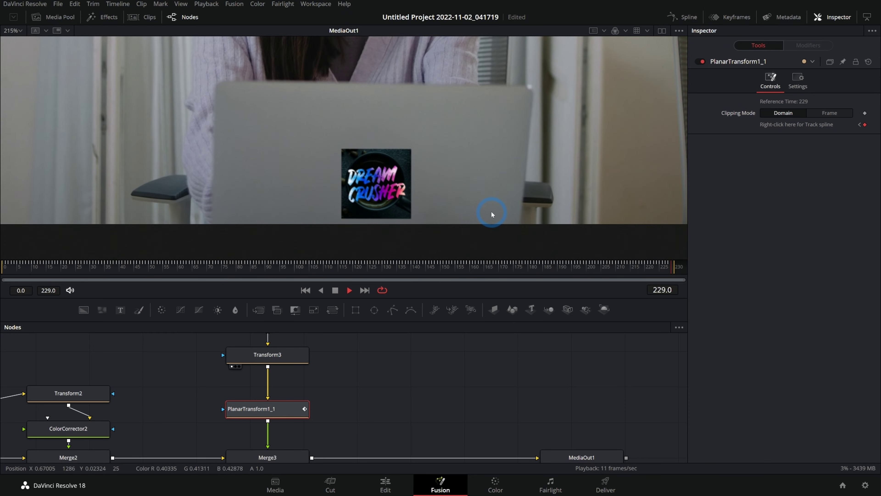
click(409, 272)
drag(409, 272, 351, 270)
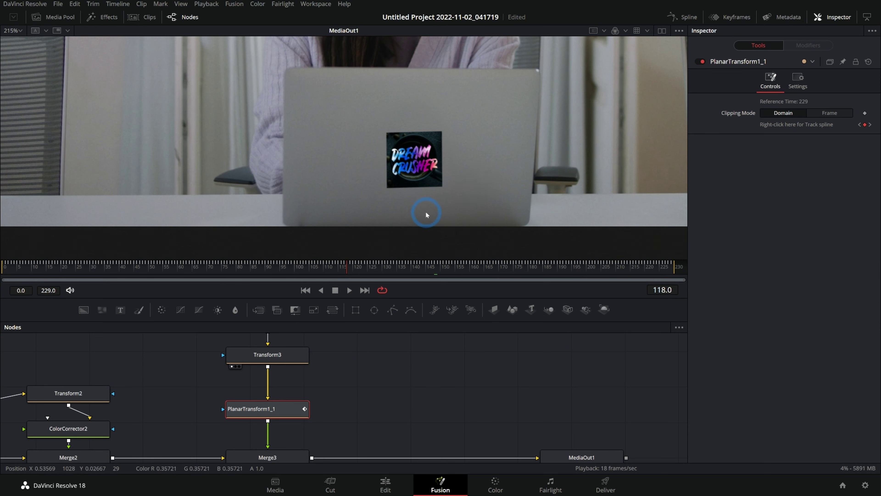
click(285, 363)
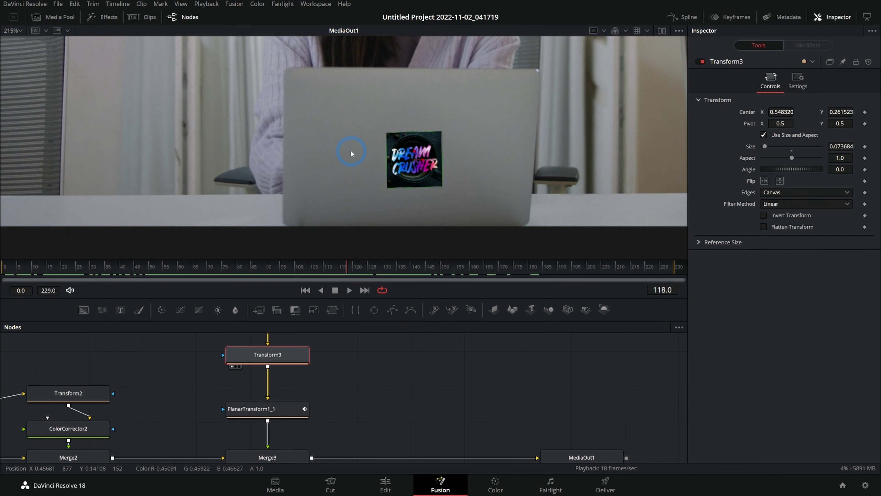
Zoom and pan the viewer to read the composite's 1920x1080 frame size.
scroll(447, 151, down, 3)
drag(505, 97, 455, 171)
scroll(535, 76, up, 1)
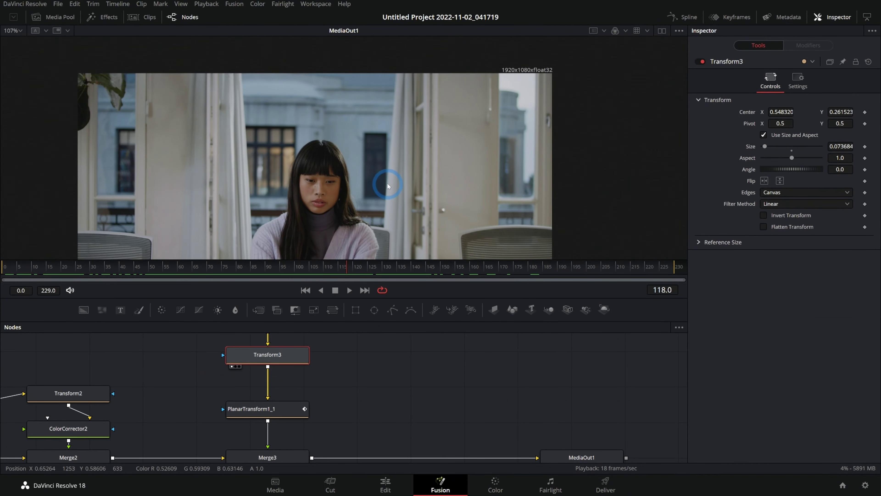
drag(388, 186, 409, 147)
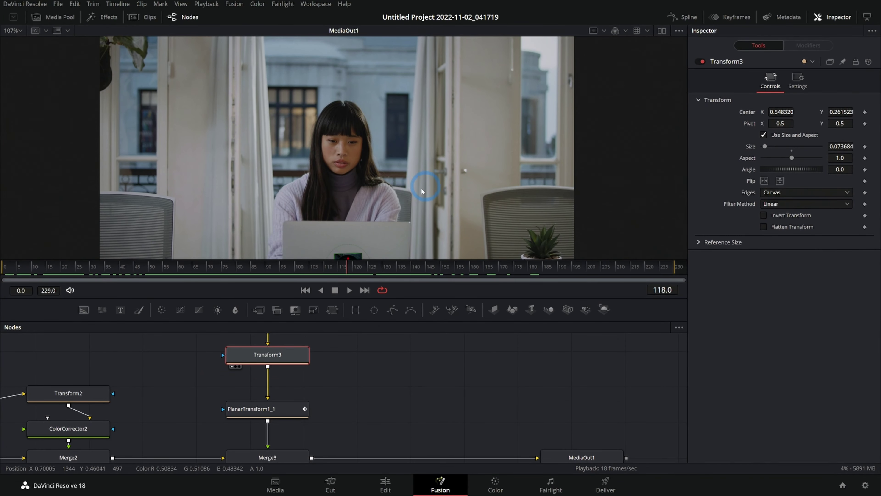
drag(409, 204, 428, 133)
scroll(360, 199, up, 6)
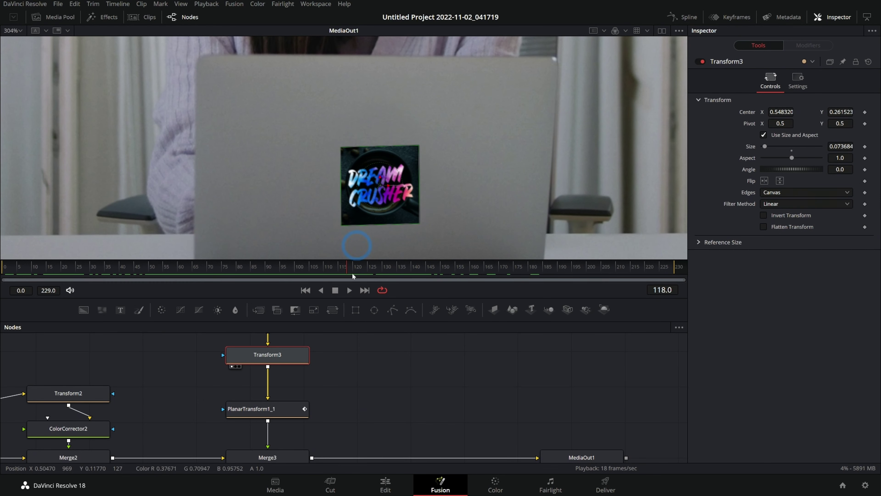
View MediaIn2, Transform3 and PlanarTransform1_1 outputs, each 1920x1920, then select Merge3.
drag(362, 359, 368, 443)
click(306, 410)
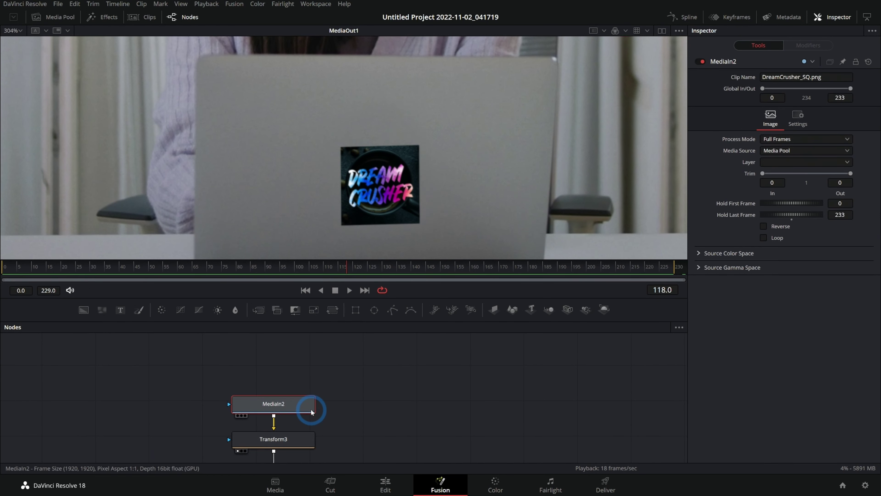
key(2)
scroll(547, 134, down, 10)
drag(547, 134, 456, 240)
scroll(516, 107, up, 4)
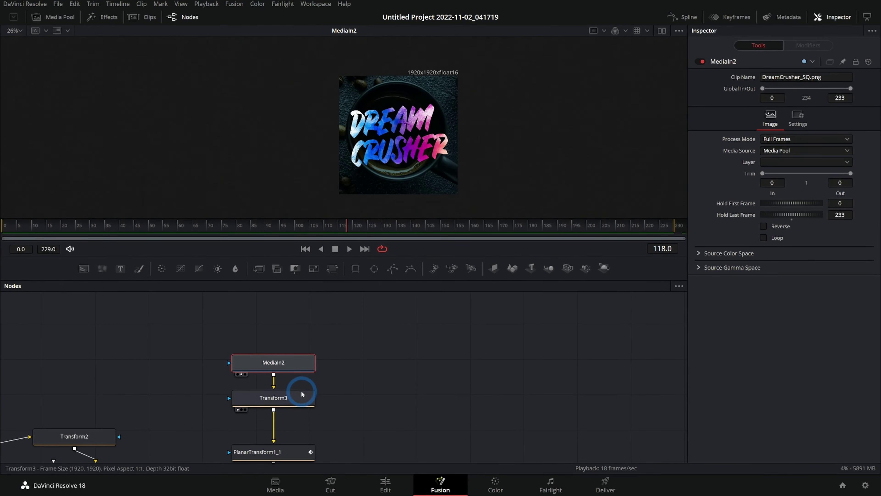
click(307, 400)
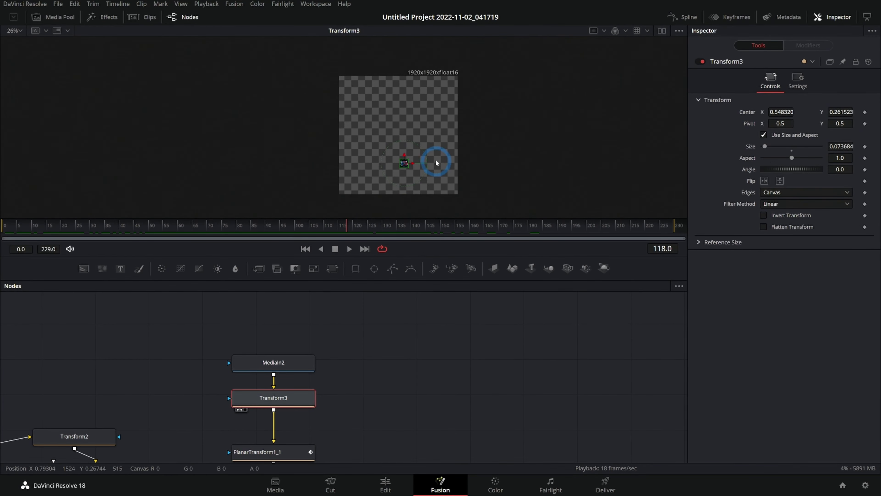
click(289, 448)
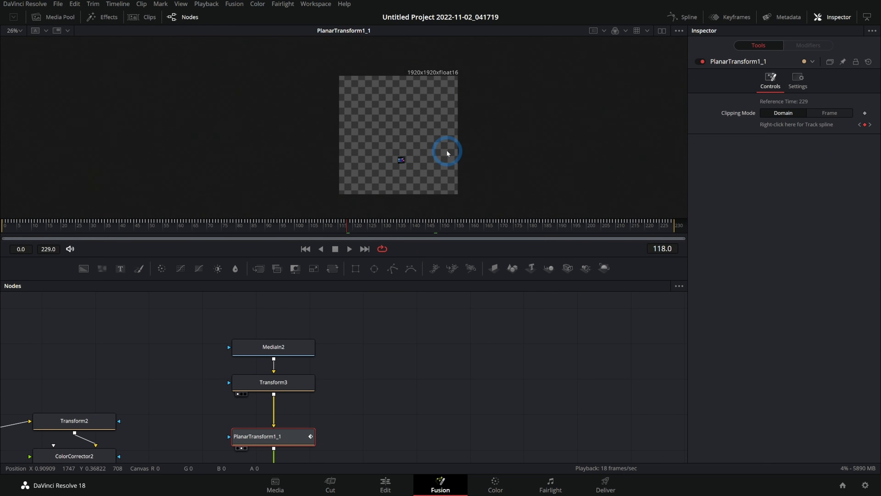
scroll(417, 151, up, 2)
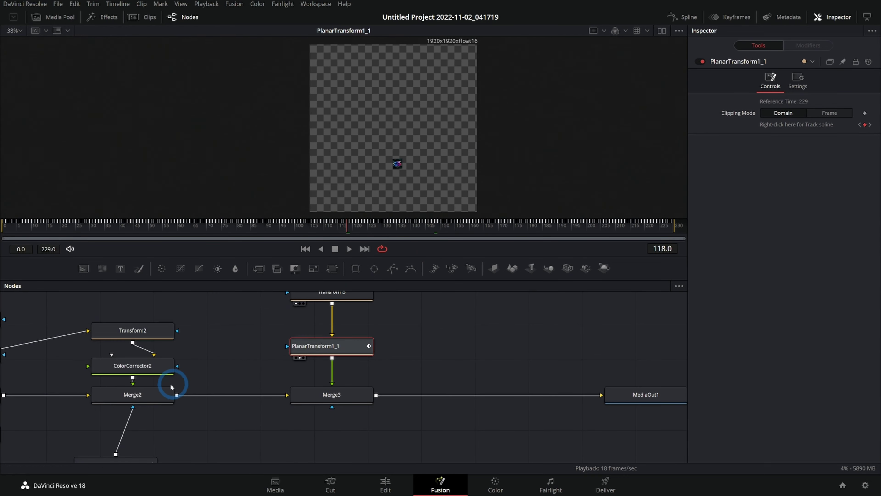
click(290, 396)
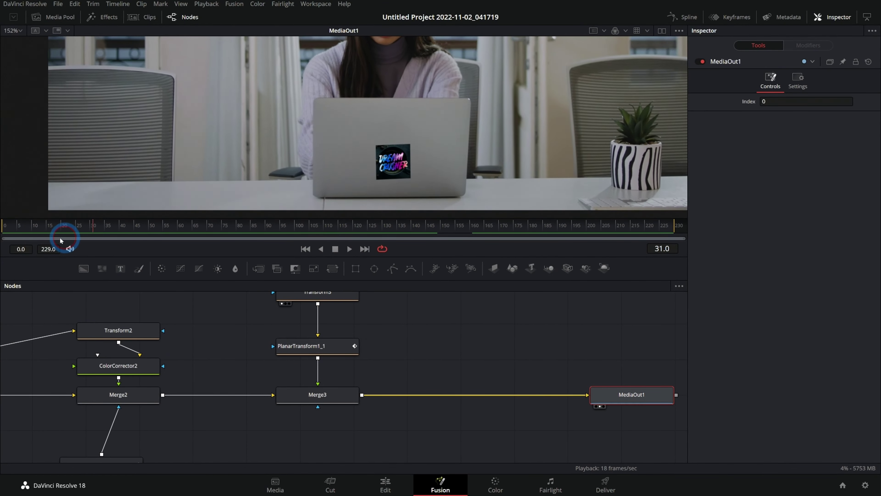
Scrub the composite to check the logo and bring MediaIn2 into view above Transform3.
drag(242, 225, 306, 227)
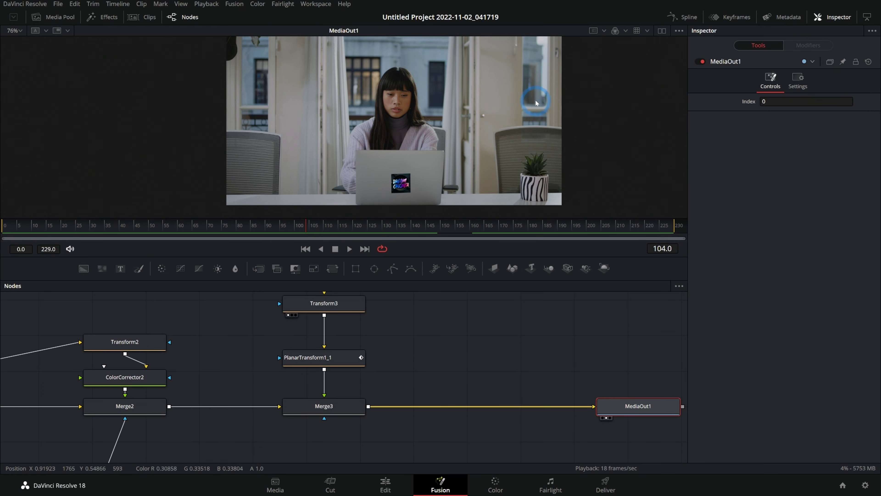
scroll(538, 100, up, 5)
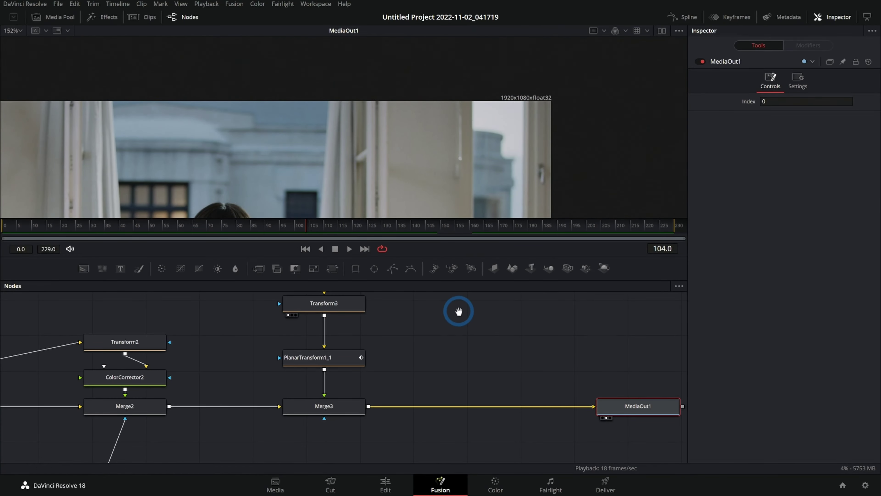
drag(459, 311, 461, 374)
Merge MediaIn2 over a new Background1 in Merge4 and feed it into Transform3.
drag(368, 347, 368, 310)
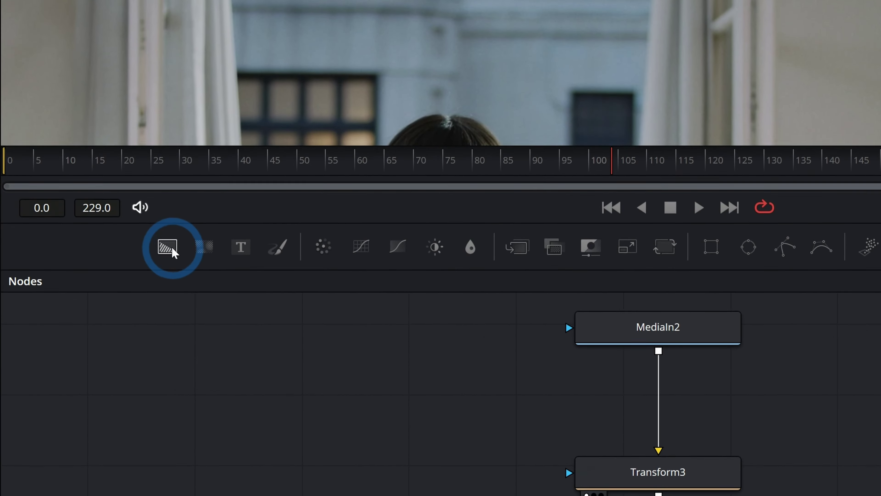
drag(167, 247, 545, 401)
drag(659, 351, 666, 390)
drag(442, 252, 389, 322)
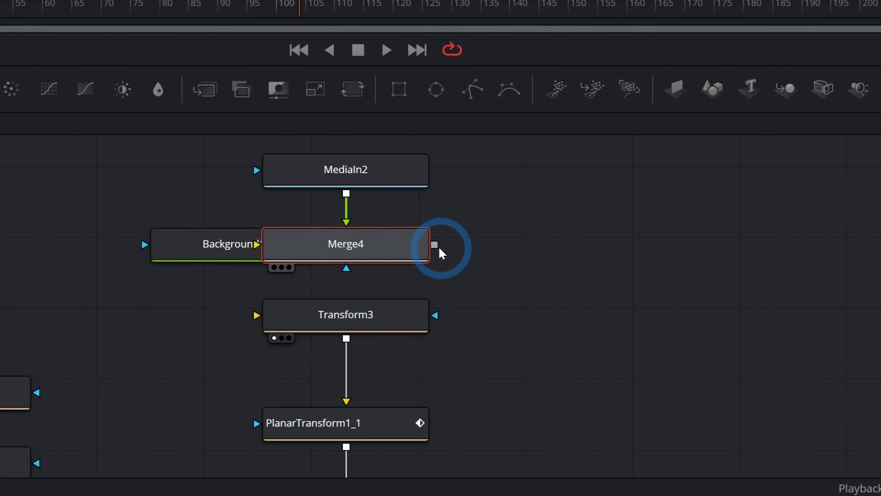
drag(224, 237, 80, 238)
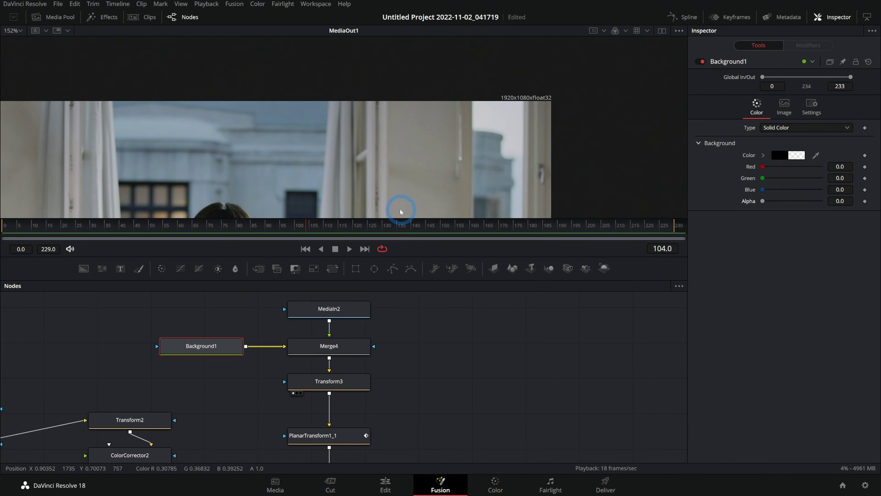
At frame 148, move the sticker down onto the laptop back and play to check.
scroll(401, 212, down, 2)
click(435, 225)
click(347, 379)
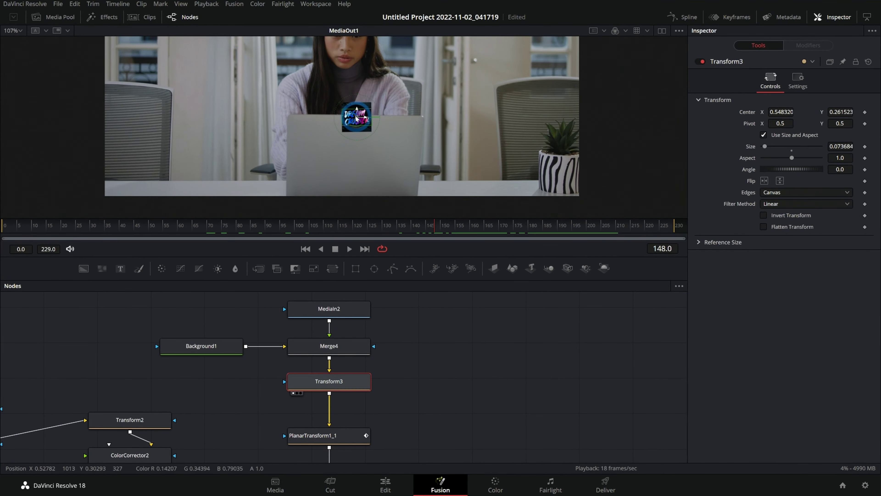
drag(356, 118, 357, 163)
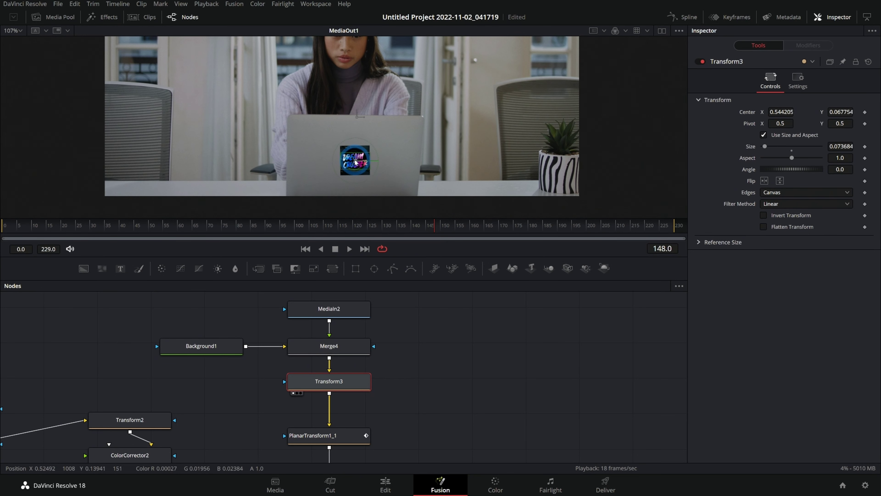
click(349, 249)
scroll(399, 151, up, 3)
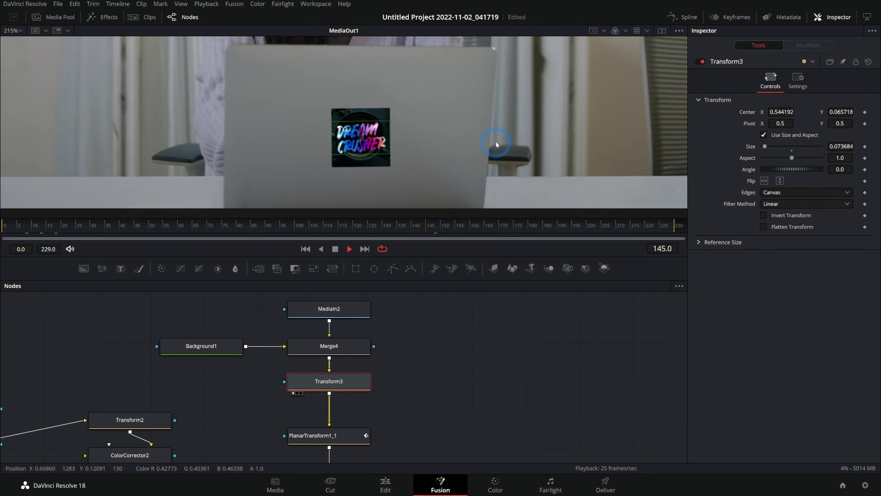
click(354, 342)
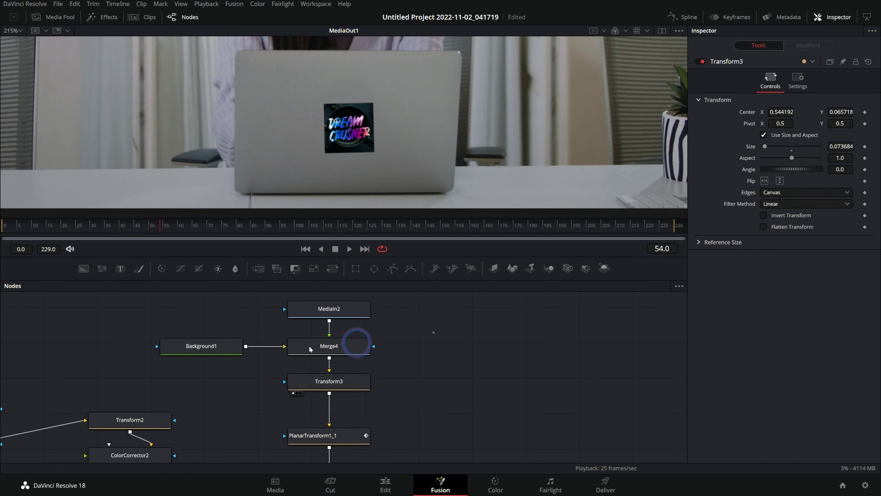
Pull Merge4 and Background1 out of the chain and place them below Transform3.
ctrl+click(173, 347)
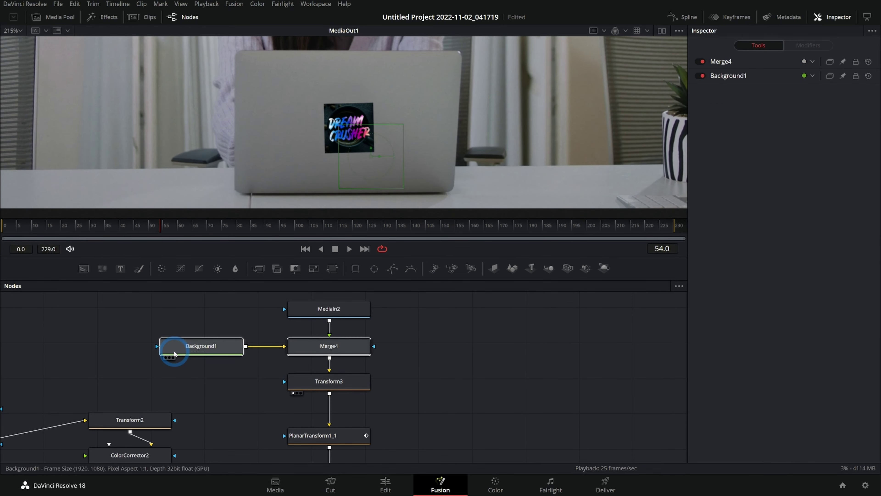
click(314, 355)
drag(314, 355, 158, 358)
drag(361, 381, 360, 350)
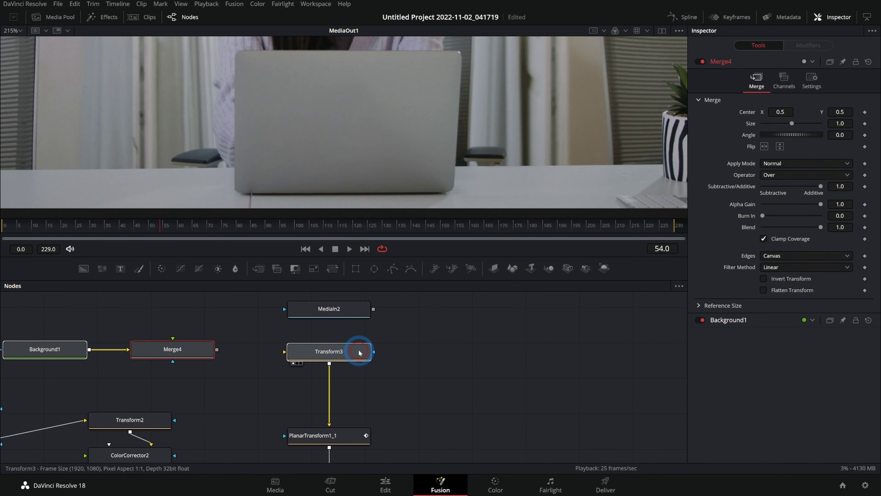
drag(184, 348, 329, 398)
click(387, 354)
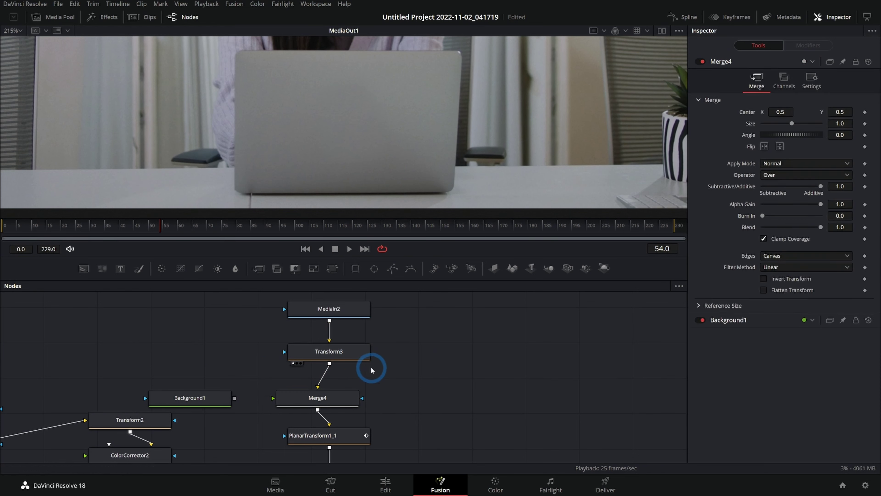
Link Background1 into Merge4 and put Merge4 back between MediaIn2 and Transform3.
drag(233, 398, 286, 394)
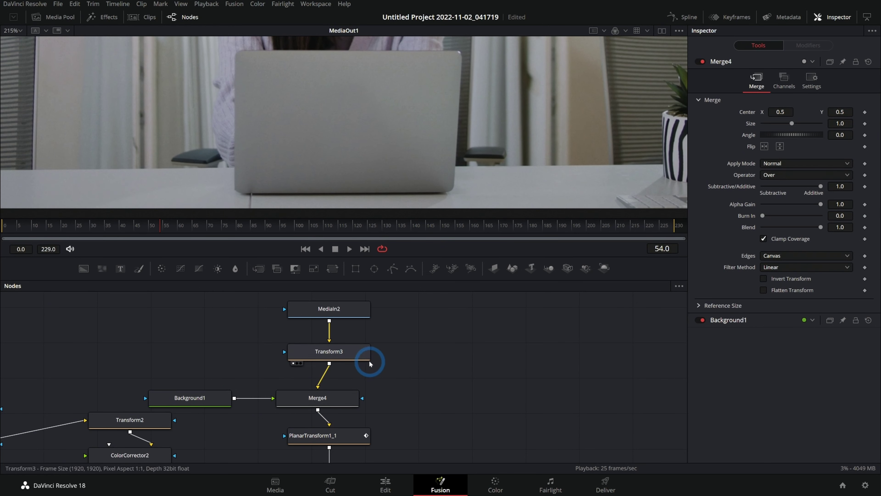
drag(330, 397, 232, 328)
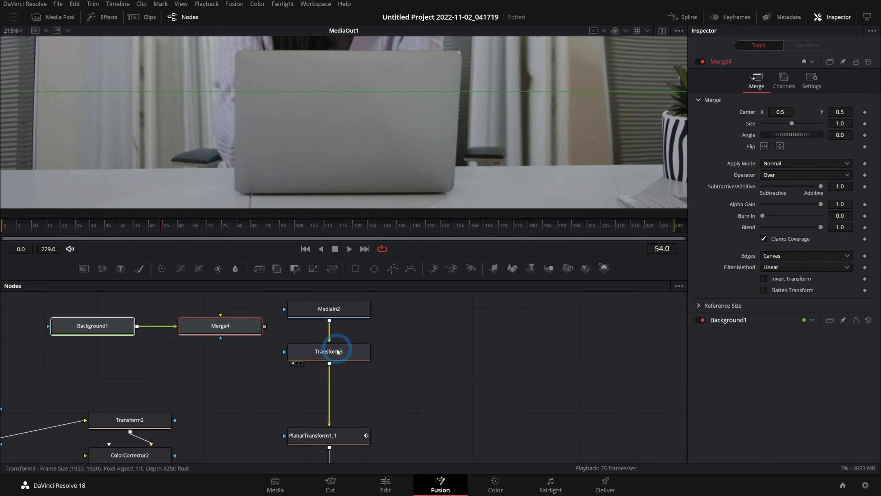
drag(334, 350, 325, 396)
drag(222, 324, 330, 351)
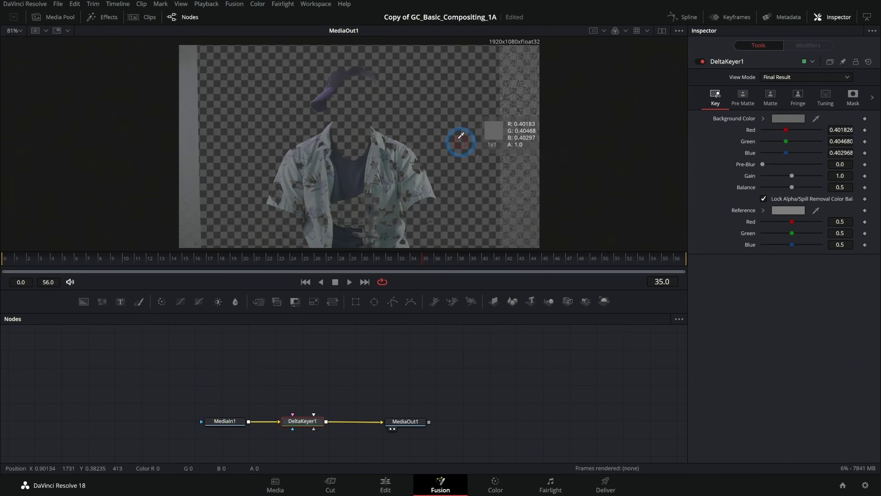
Sample the grey backdrop as the key colour.
drag(463, 138, 454, 98)
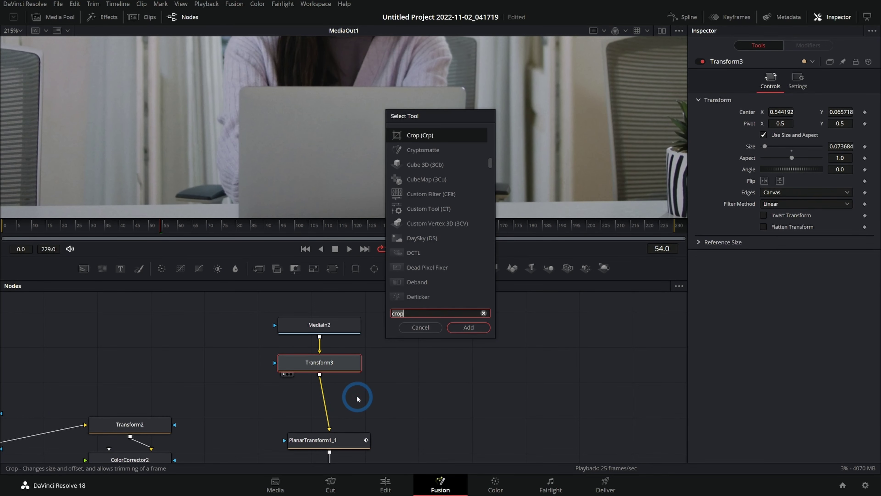
Add Crop1 after Transform3 and set its Y Size to 1080.
key(Return)
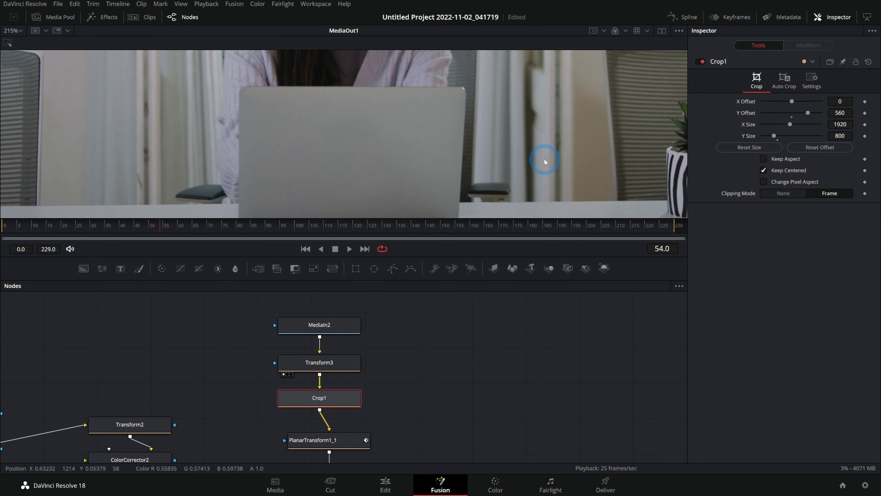
click(842, 137)
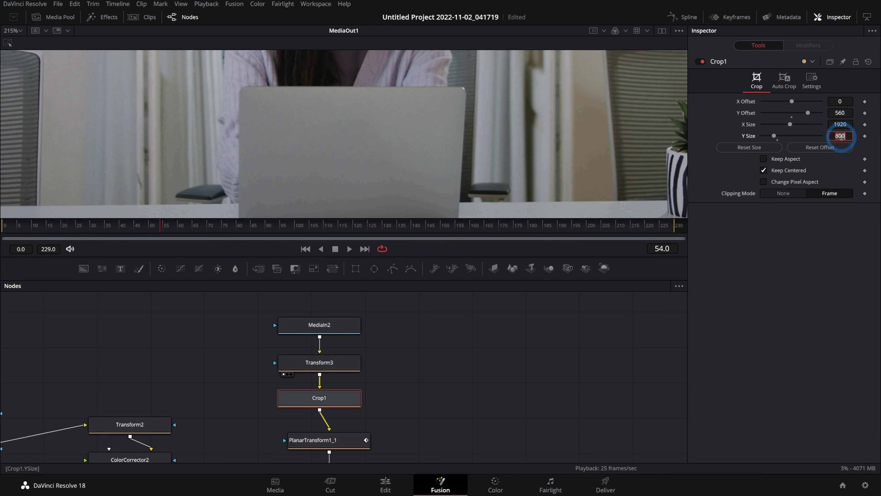
click(424, 231)
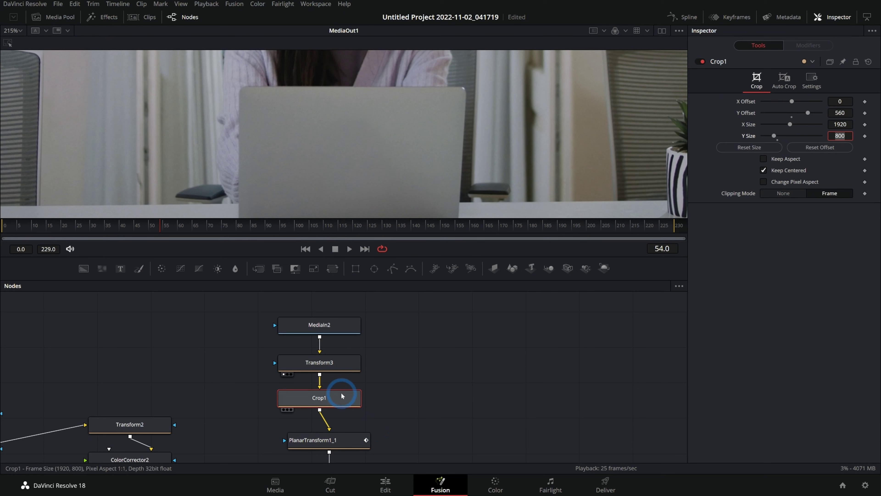
mouse_move(342, 395)
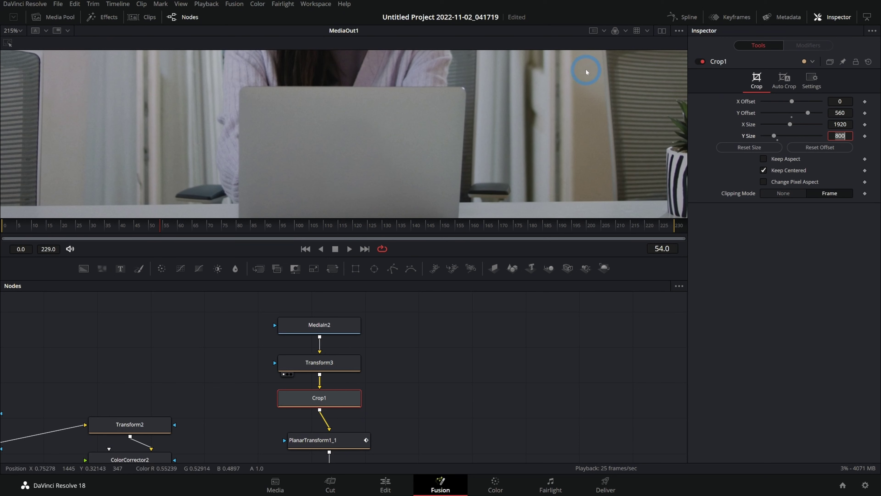
click(840, 136)
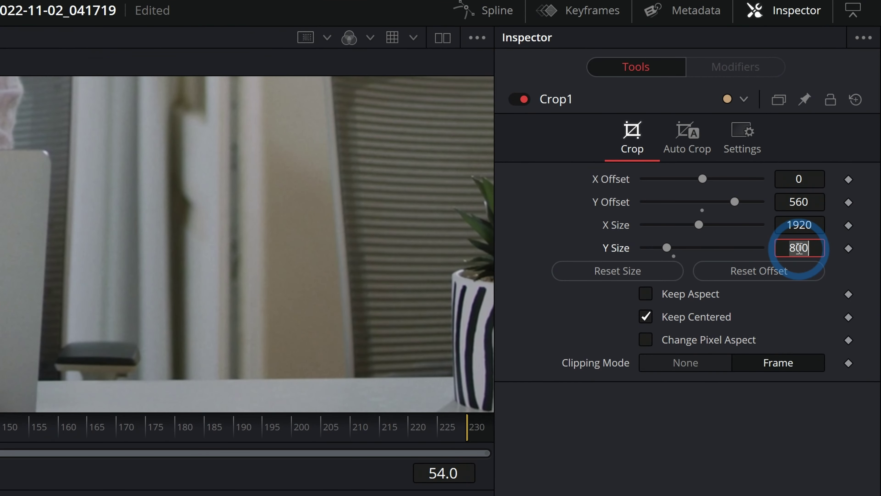
text(1080)
key(Tab)
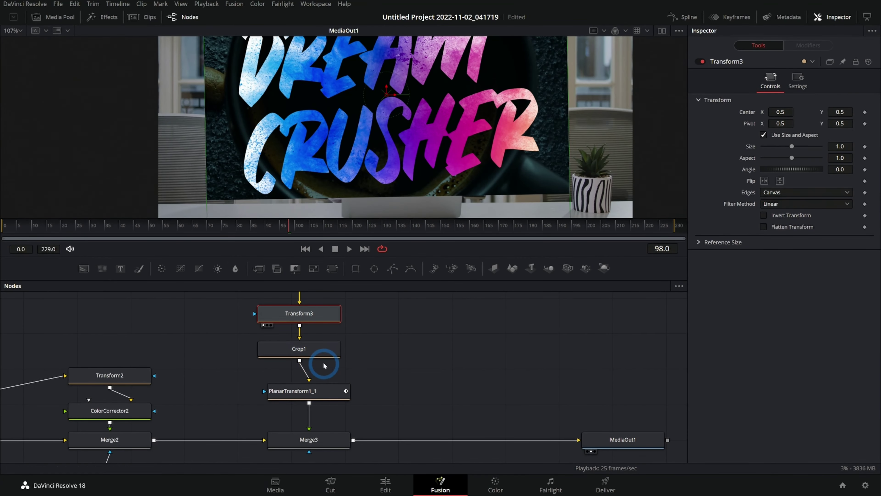
Shrink the sticker to about half size and move it down onto the laptop back.
drag(394, 332, 393, 395)
scroll(515, 124, down, 5)
drag(525, 50, 474, 103)
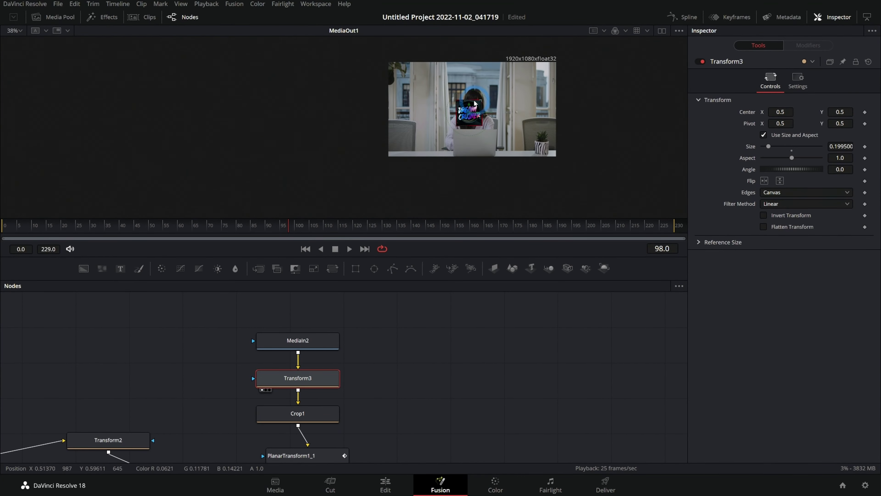
scroll(502, 109, up, 2)
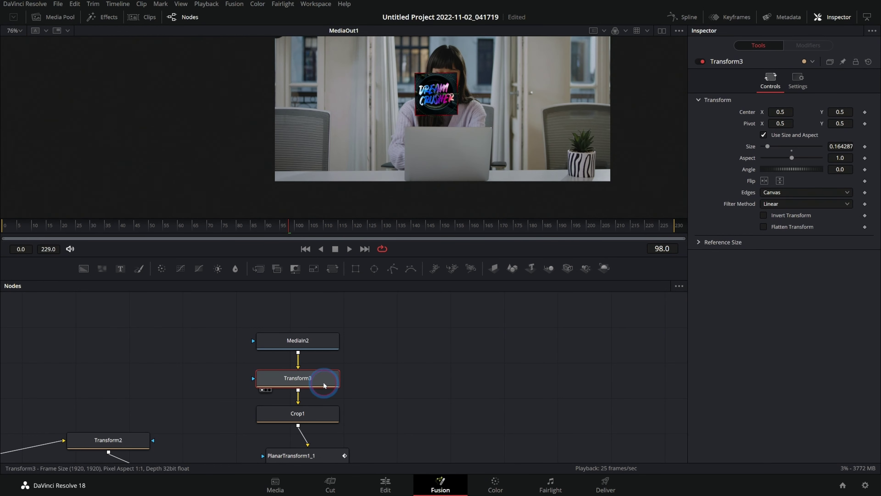
click(307, 416)
right_click(787, 146)
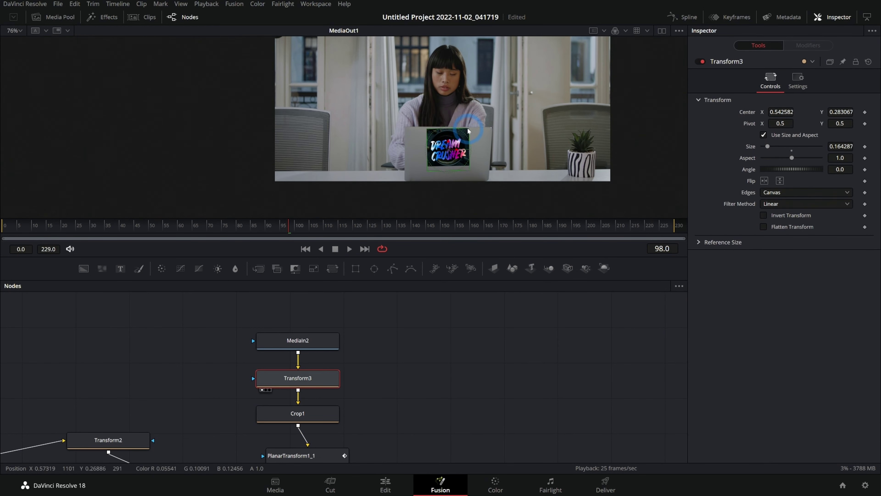
drag(461, 135, 443, 147)
Scrub back to frame 59 and select PlanarTransform1_1 to inspect it.
scroll(457, 162, up, 2)
scroll(499, 168, down, 1)
drag(394, 230, 174, 231)
scroll(401, 382, down, 4)
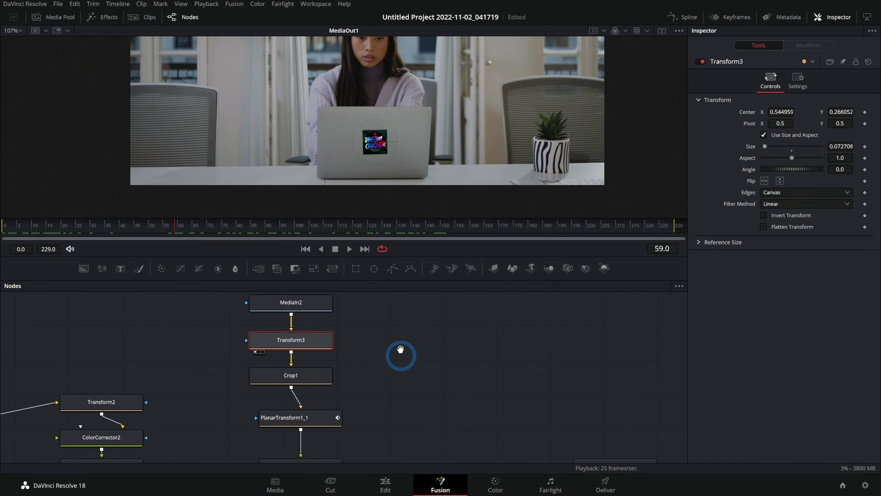
click(309, 385)
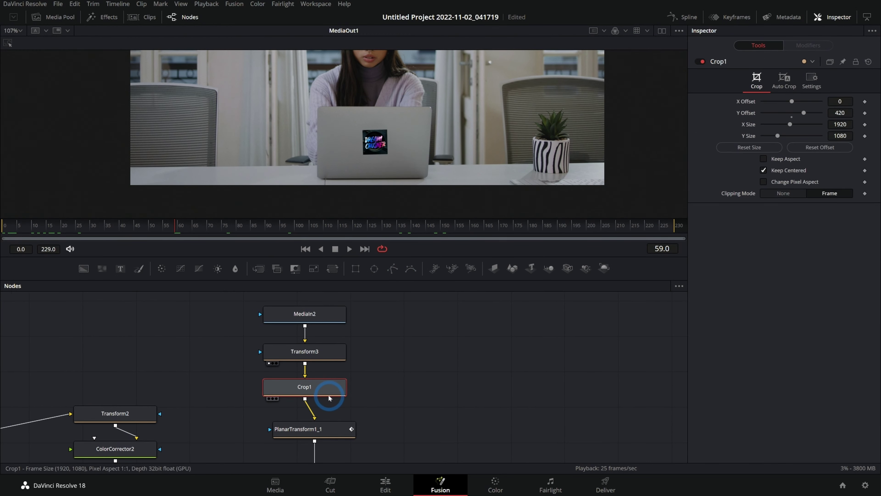
Replace Crop1 with a Background1 node, merging MediaIn2 over it as Merge4.
key(Delete)
drag(323, 358, 323, 393)
click(302, 314)
drag(84, 268, 236, 360)
drag(305, 327, 258, 358)
click(345, 356)
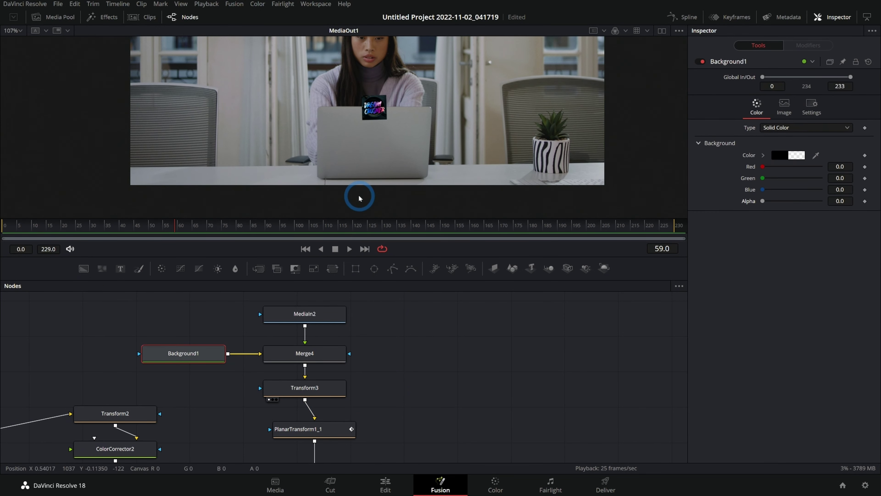
Load Merge4, Transform3 and MediaIn2 into the viewers to check the merged image.
click(298, 357)
key(1)
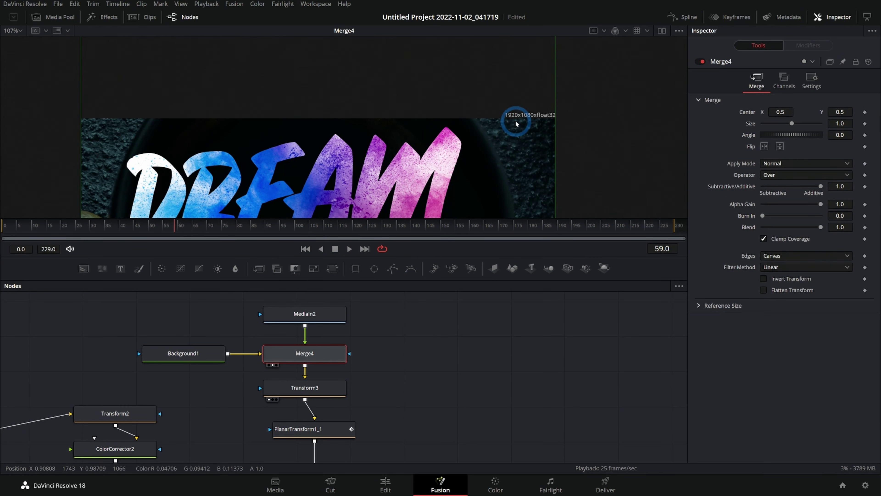
click(322, 394)
key(2)
click(339, 316)
key(2)
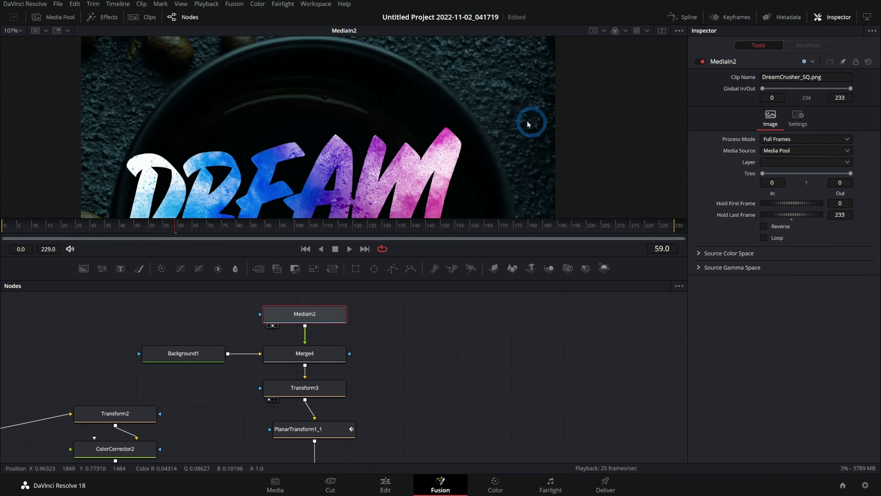
Check PlanarTransform1_1's output and the final MediaOut1 composite with the sticker on the laptop.
click(340, 429)
key(2)
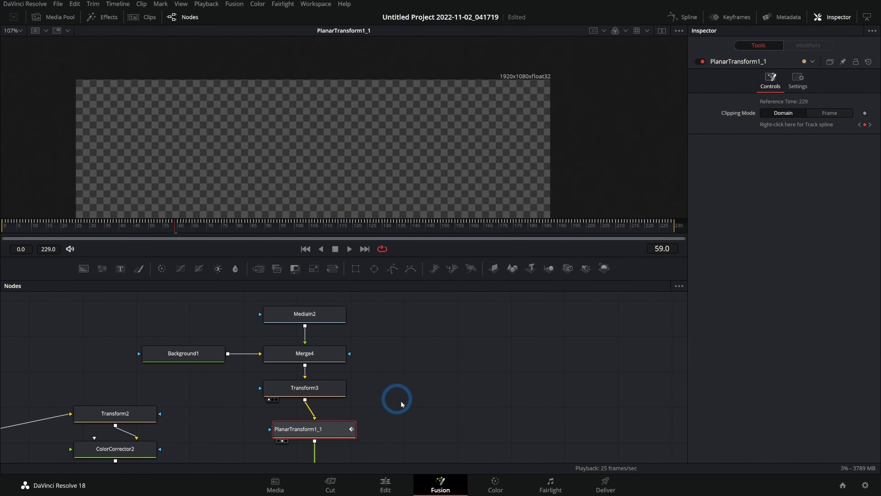
drag(401, 404, 400, 321)
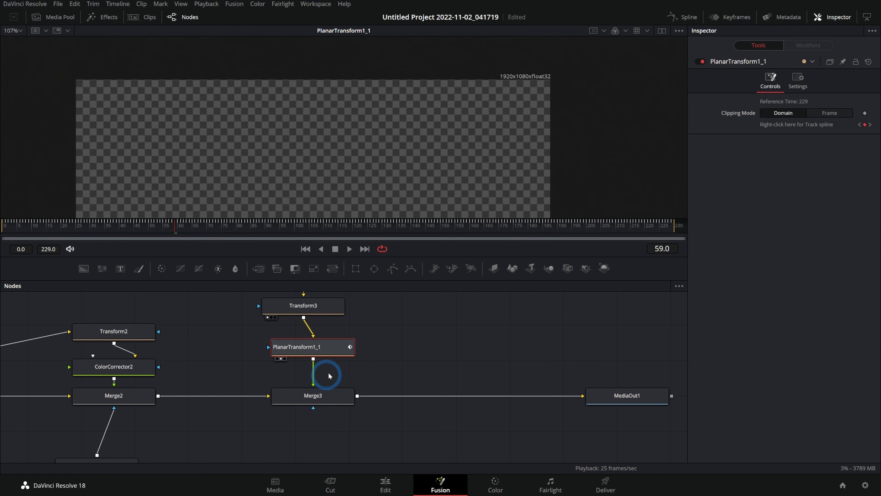
click(620, 398)
key(2)
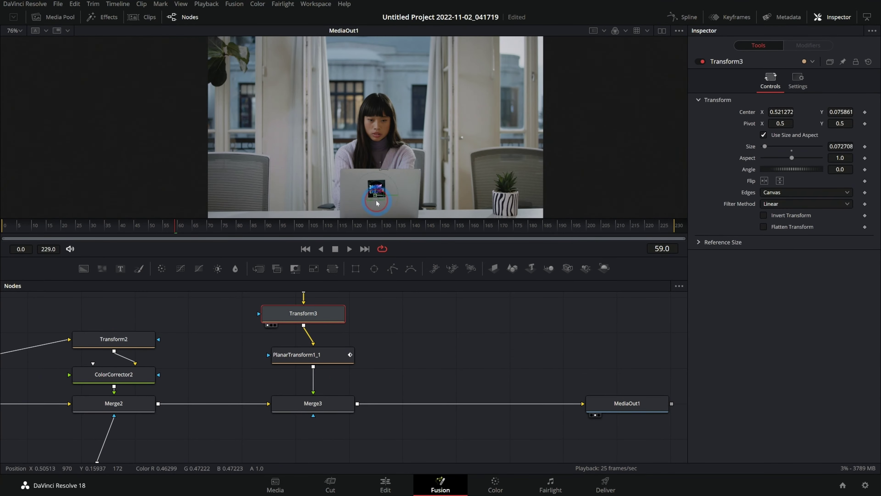
scroll(433, 143, up, 2)
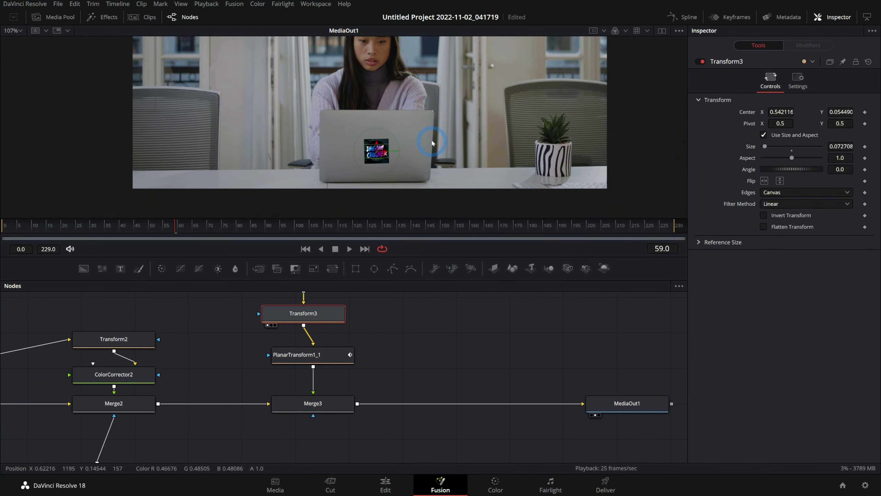